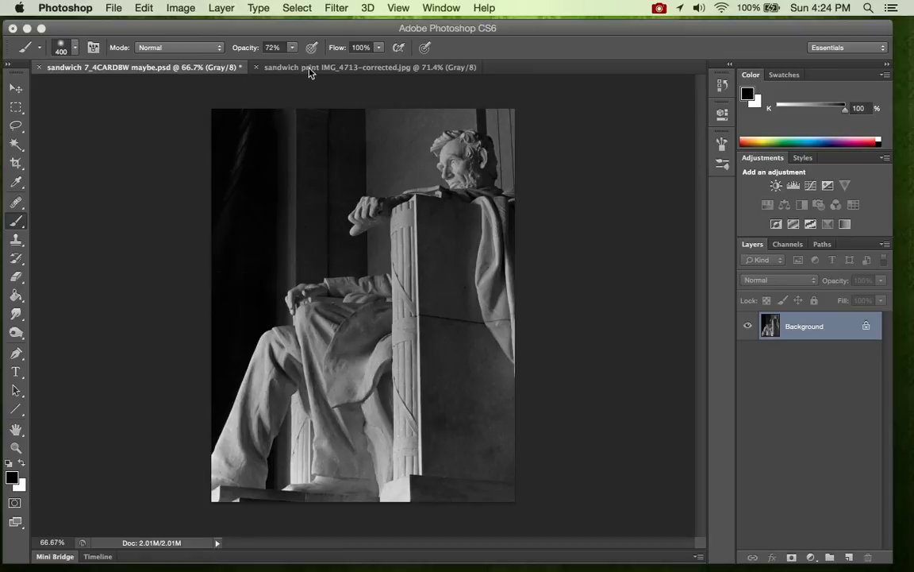
# - Copy the entire smoke-trail airplane image and paste it as a new layer into sandwich 7_4CARDBW maybe.psd
pyautogui.click(308, 68)
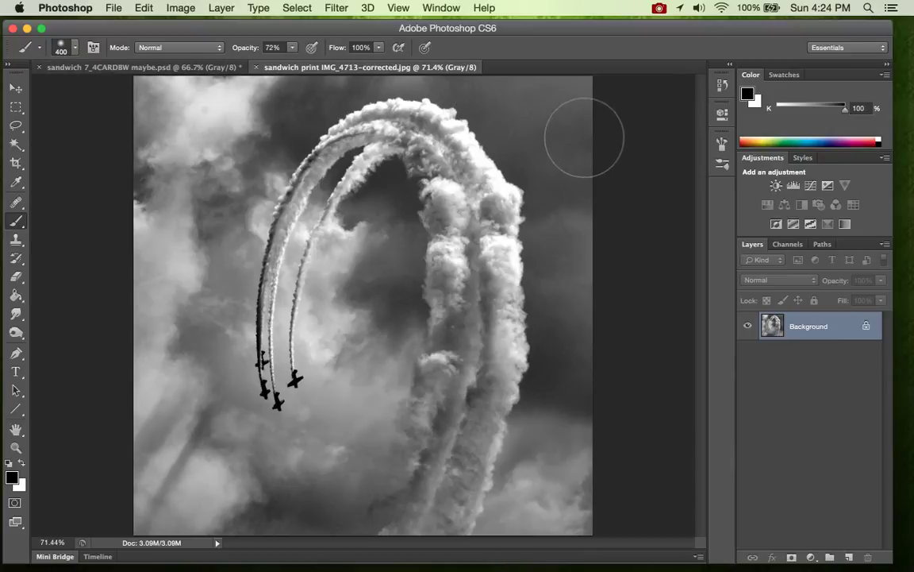
pyautogui.click(199, 70)
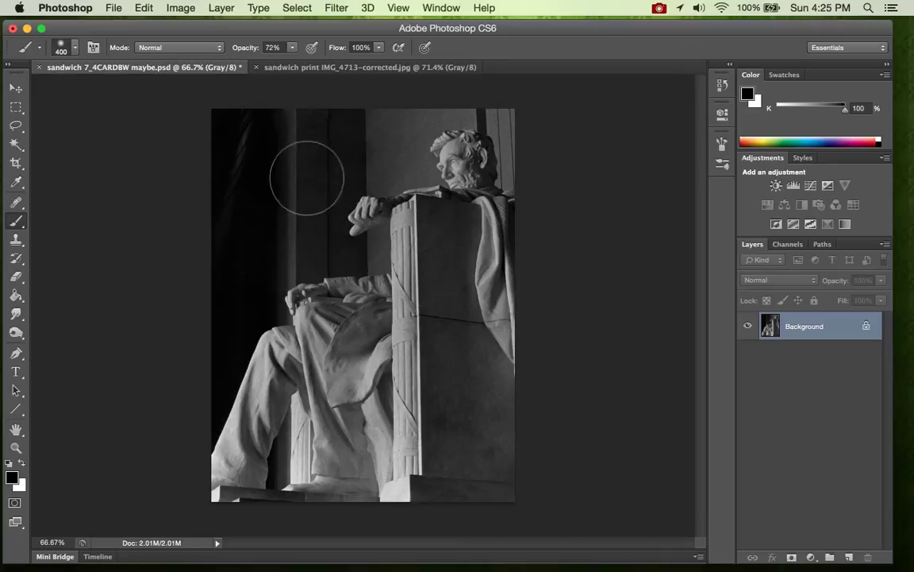
pyautogui.click(342, 68)
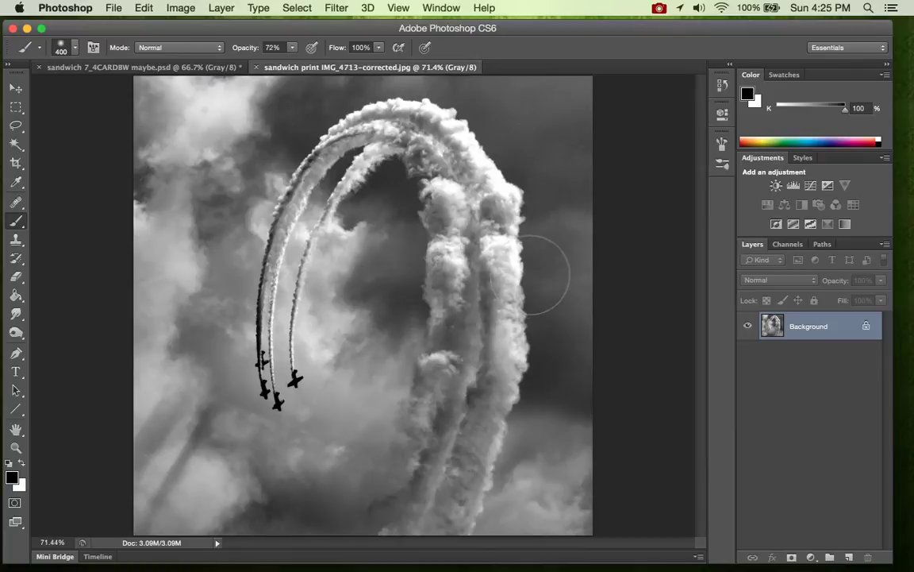
pyautogui.press('super+a')
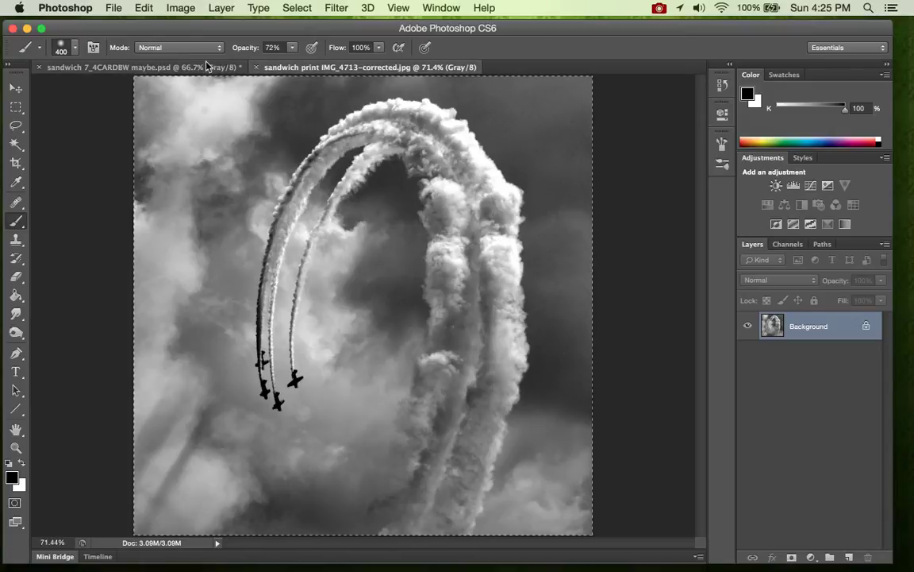
pyautogui.click(183, 66)
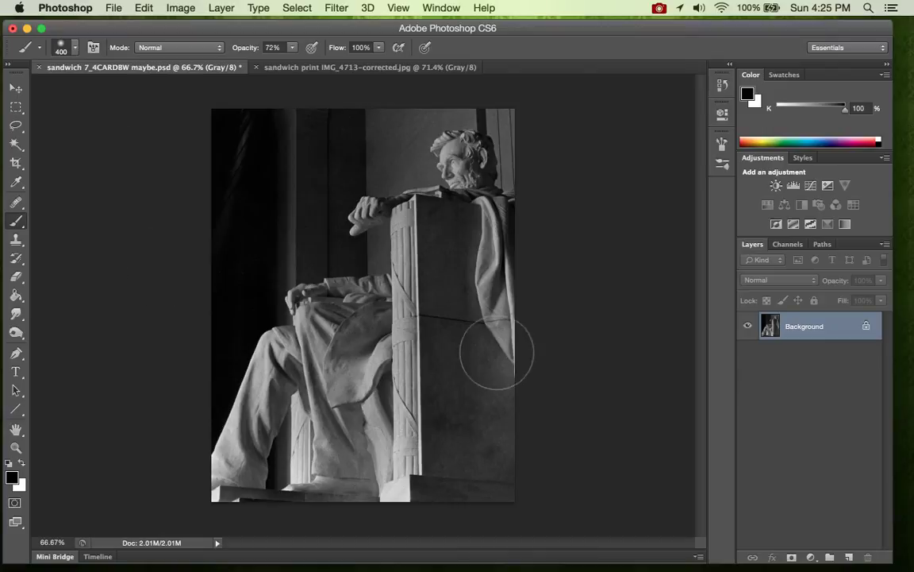
pyautogui.press('super+v')
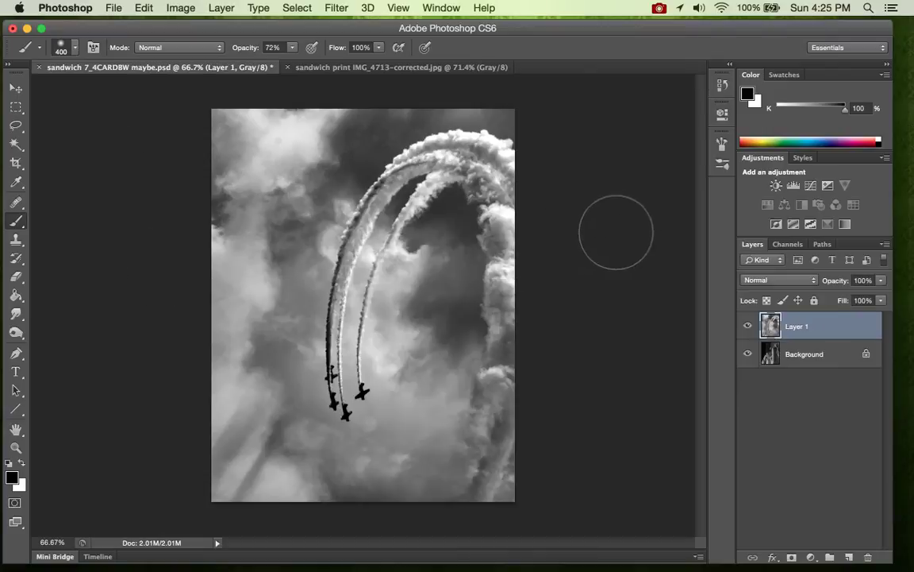
# - Reposition the pasted airplane layer so the whole smoke arc fits the canvas, and scale it to 98.28%
pyautogui.click(16, 88)
pyautogui.moveTo(441, 301); pyautogui.dragTo(354, 289)
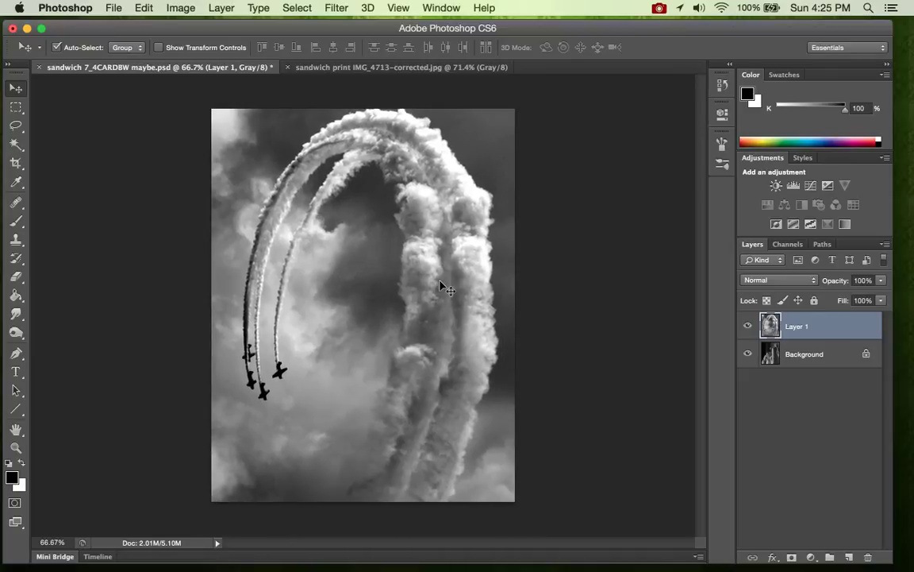
pyautogui.press('super+t')
pyautogui.moveTo(129, 88); pyautogui.dragTo(150, 98)
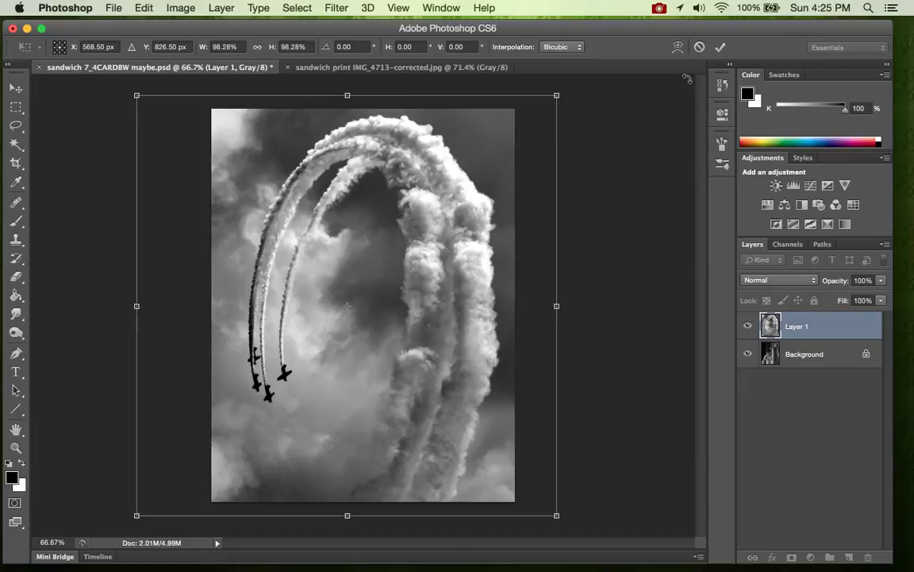
pyautogui.click(720, 48)
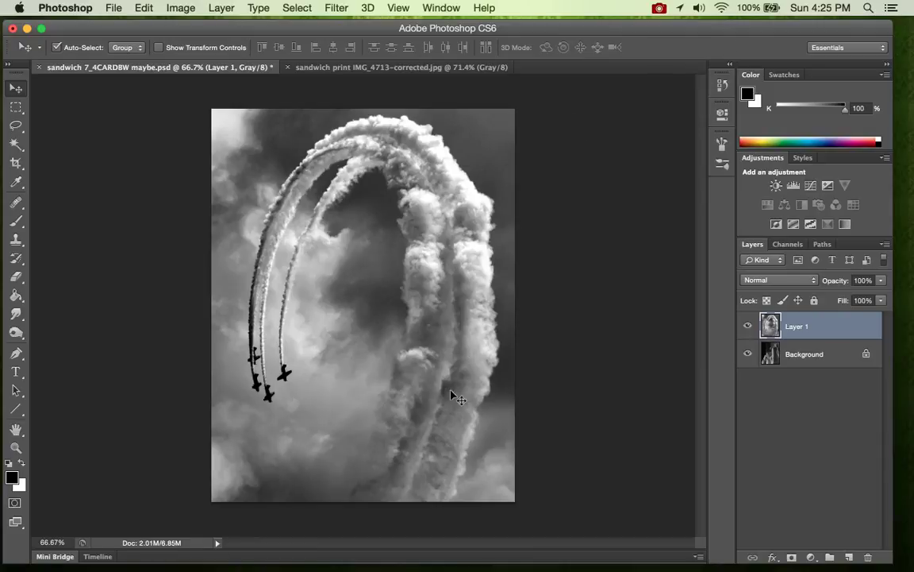
# - Flip the airplane layer horizontally and shift it so the planes come down on the statue's side
pyautogui.click(145, 10)
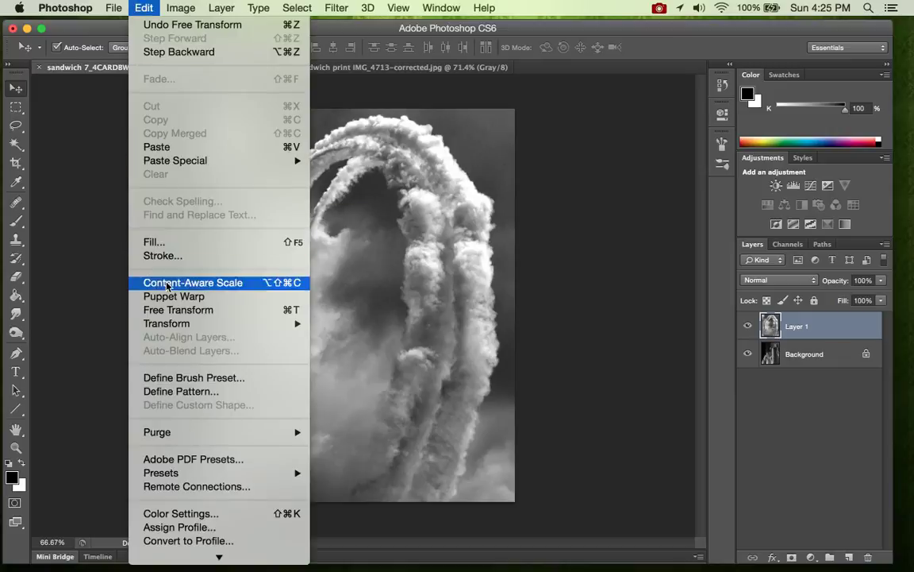
pyautogui.moveTo(176, 325)
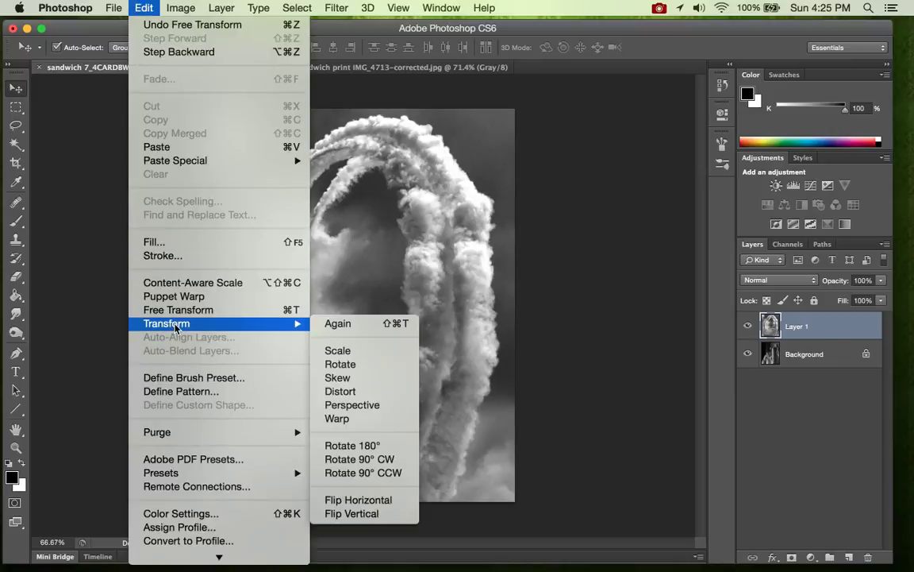
pyautogui.click(379, 500)
pyautogui.moveTo(285, 353); pyautogui.dragTo(316, 365)
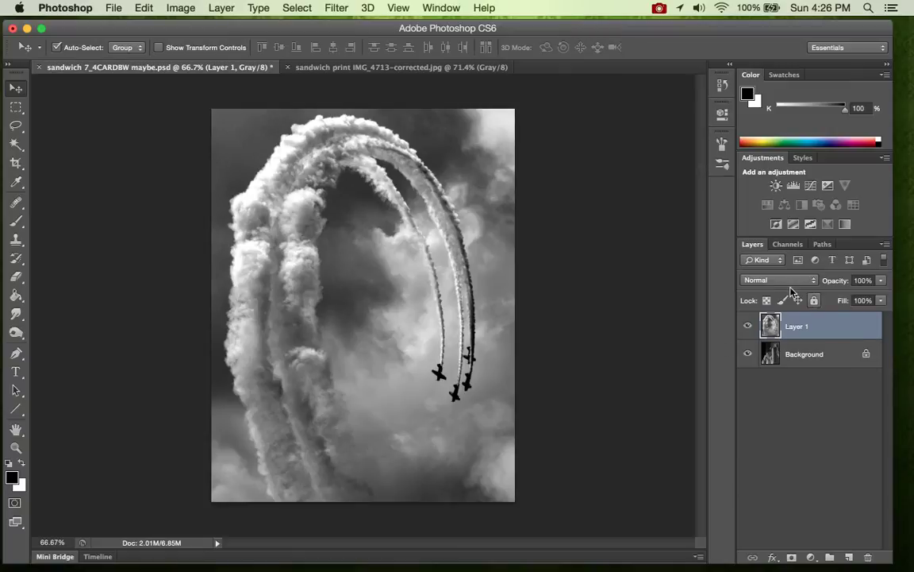
# - Set Layer 1's blending mode to Hard Light and nudge the layer slightly to align it over the statue
pyautogui.click(764, 281)
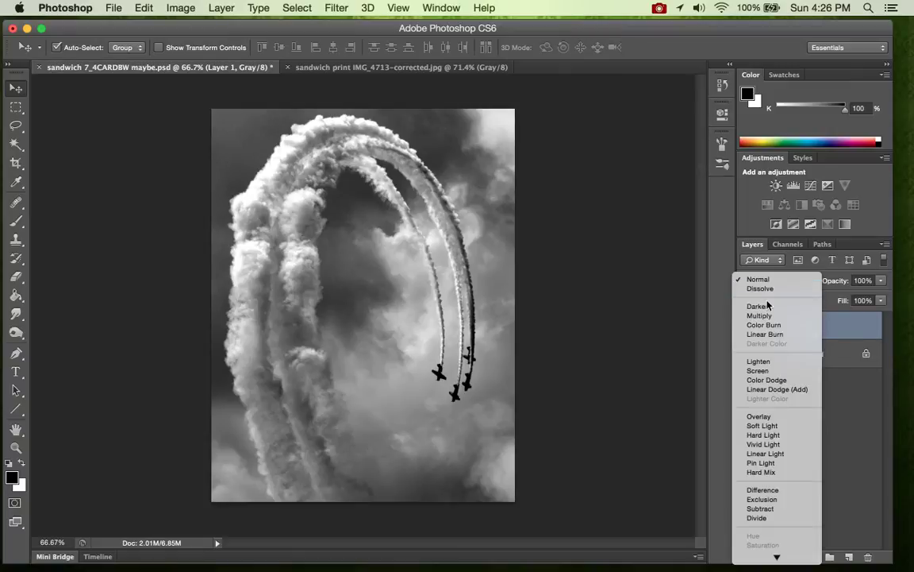
pyautogui.click(765, 435)
pyautogui.moveTo(265, 278); pyautogui.dragTo(276, 286)
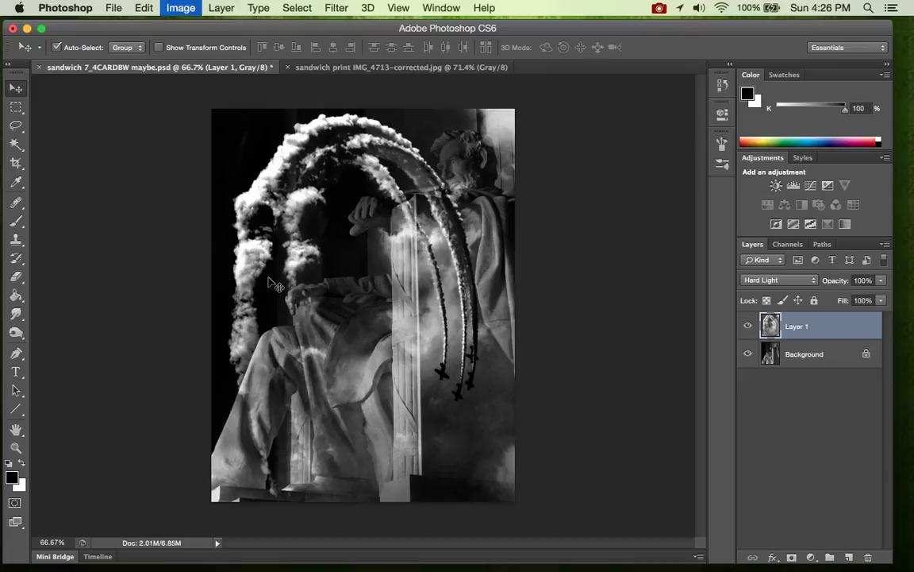
# - Adjust the tones of Layer 1 slightly with Curves
pyautogui.press('super+m')
pyautogui.moveTo(581, 276)
pyautogui.mouseDown()
pyautogui.moveTo(615, 274)
pyautogui.moveTo(597, 274)
pyautogui.mouseUp()
pyautogui.click(824, 81)
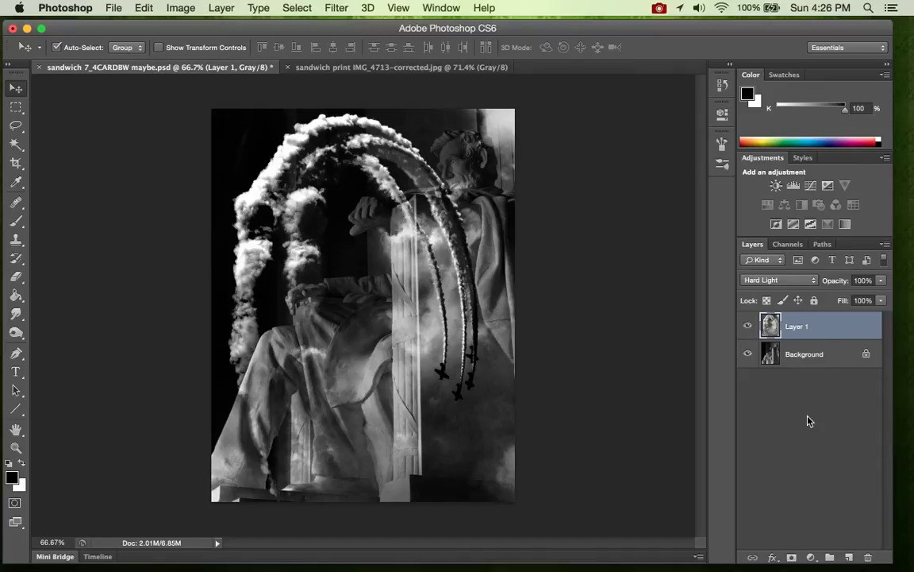
# - Add a white layer mask to Layer 1 and make the mask active for painting
pyautogui.click(791, 559)
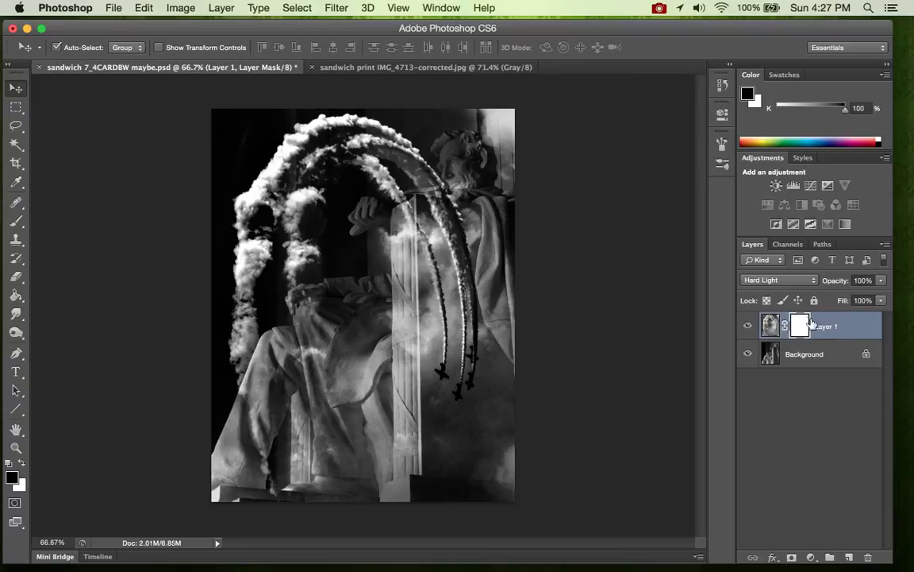
pyautogui.click(769, 328)
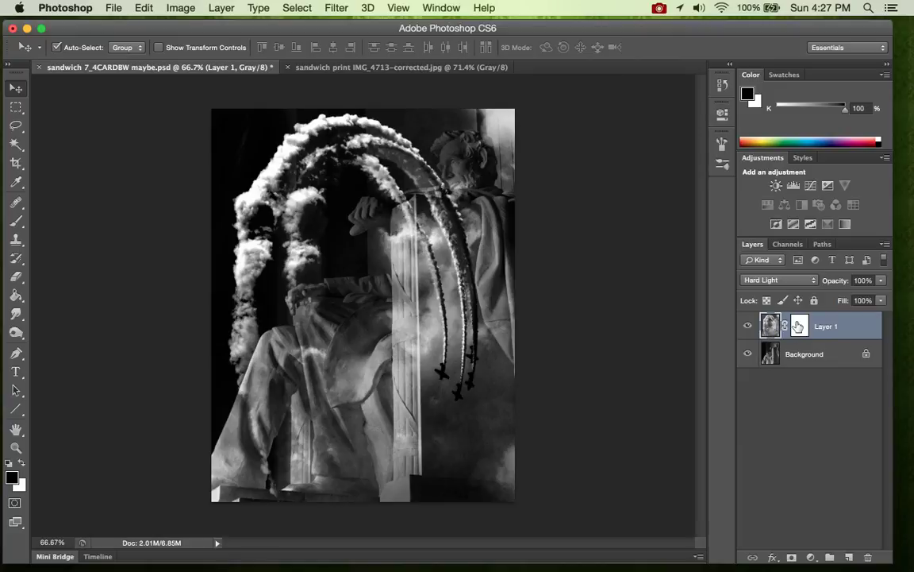
pyautogui.click(792, 333)
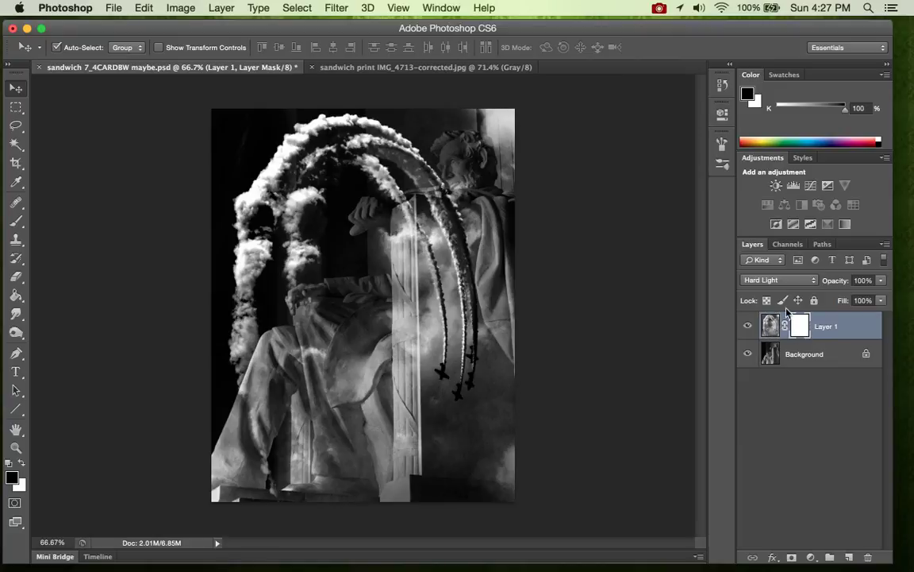
# - Paint black on the mask at 72% brush opacity to reveal the statue's head and the wall around it
pyautogui.press('b')
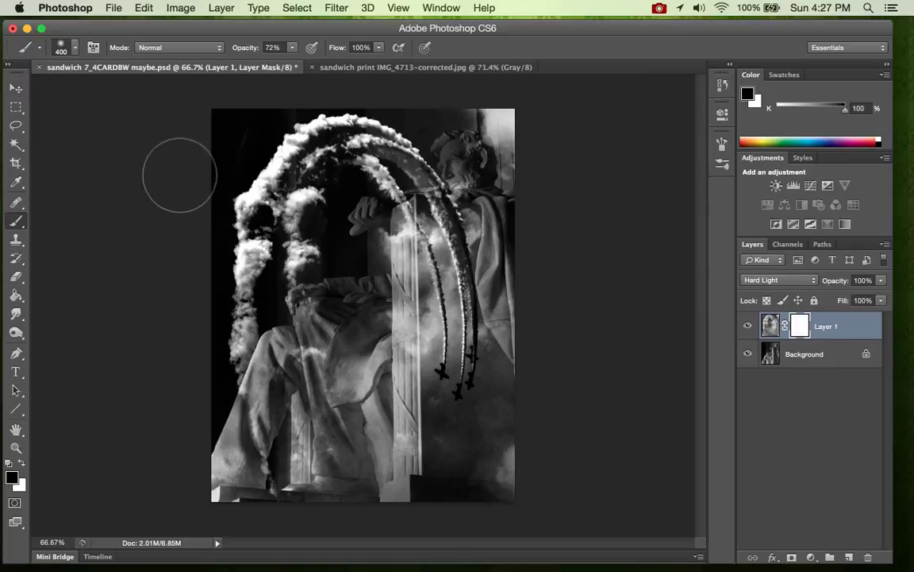
pyautogui.moveTo(463, 151)
pyautogui.mouseDown()
pyautogui.moveTo(499, 151)
pyautogui.moveTo(517, 184)
pyautogui.moveTo(480, 127)
pyautogui.moveTo(473, 131)
pyautogui.moveTo(512, 153)
pyautogui.moveTo(447, 105)
pyautogui.moveTo(415, 99)
pyautogui.moveTo(451, 119)
pyautogui.moveTo(504, 189)
pyautogui.moveTo(418, 107)
pyautogui.mouseUp()
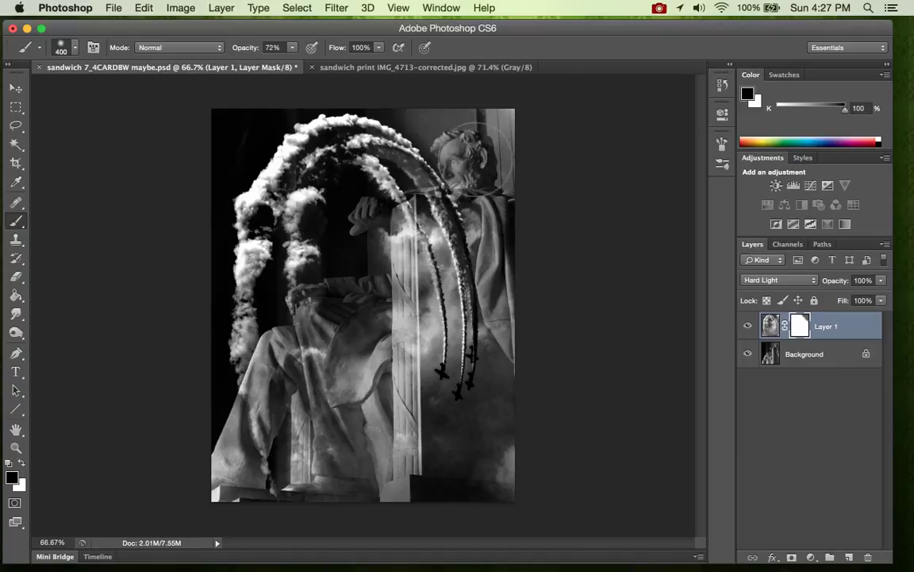
pyautogui.click(22, 462)
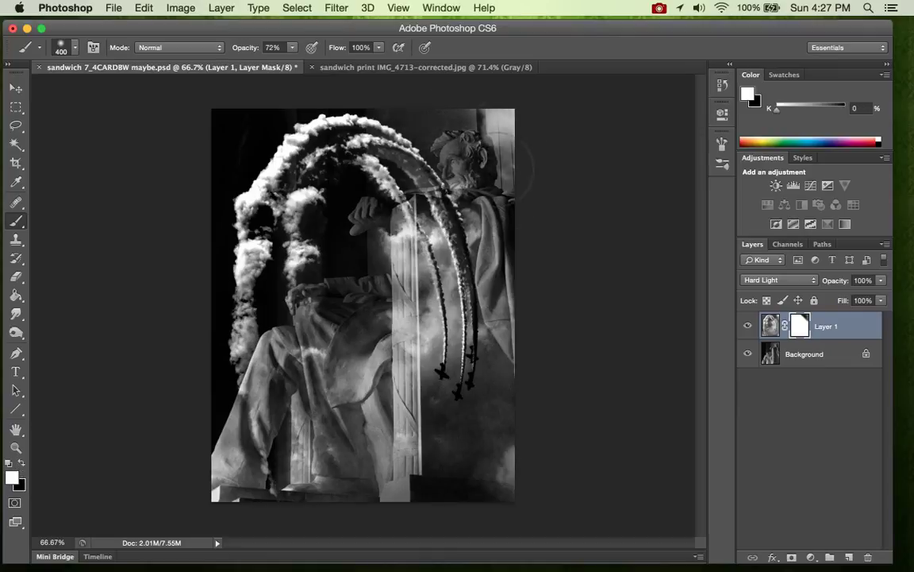
pyautogui.click(22, 462)
pyautogui.moveTo(482, 127)
pyautogui.mouseDown()
pyautogui.moveTo(548, 160)
pyautogui.moveTo(503, 137)
pyautogui.moveTo(475, 105)
pyautogui.moveTo(509, 154)
pyautogui.moveTo(387, 86)
pyautogui.moveTo(485, 181)
pyautogui.moveTo(459, 135)
pyautogui.moveTo(488, 169)
pyautogui.moveTo(477, 147)
pyautogui.moveTo(516, 259)
pyautogui.moveTo(483, 116)
pyautogui.moveTo(525, 144)
pyautogui.moveTo(421, 90)
pyautogui.moveTo(350, 77)
pyautogui.moveTo(409, 92)
pyautogui.moveTo(386, 94)
pyautogui.mouseUp()
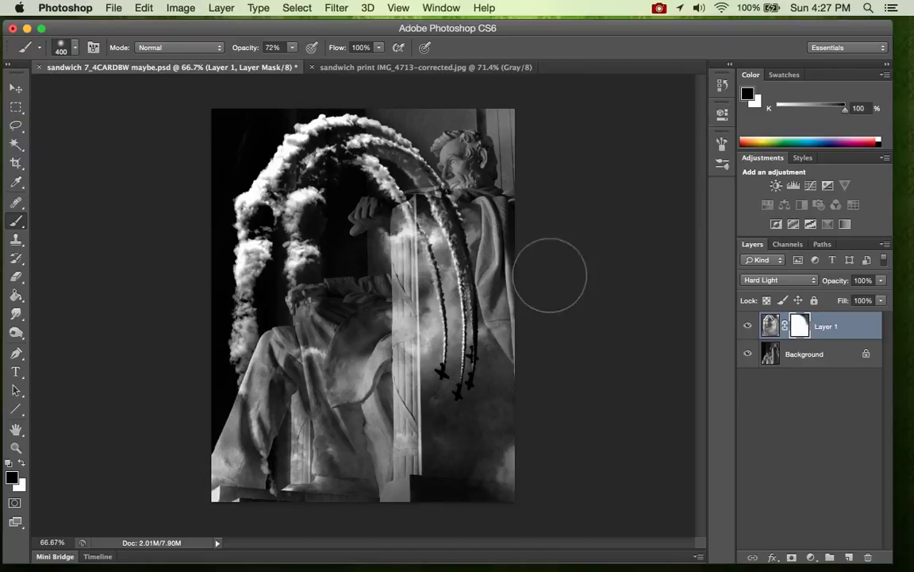
# - Mask the clouds off the statue's legs, lap and hands in black, raising the brush opacity to 80%
pyautogui.moveTo(310, 341)
pyautogui.mouseDown()
pyautogui.moveTo(302, 381)
pyautogui.moveTo(294, 287)
pyautogui.moveTo(242, 341)
pyautogui.moveTo(356, 403)
pyautogui.mouseUp()
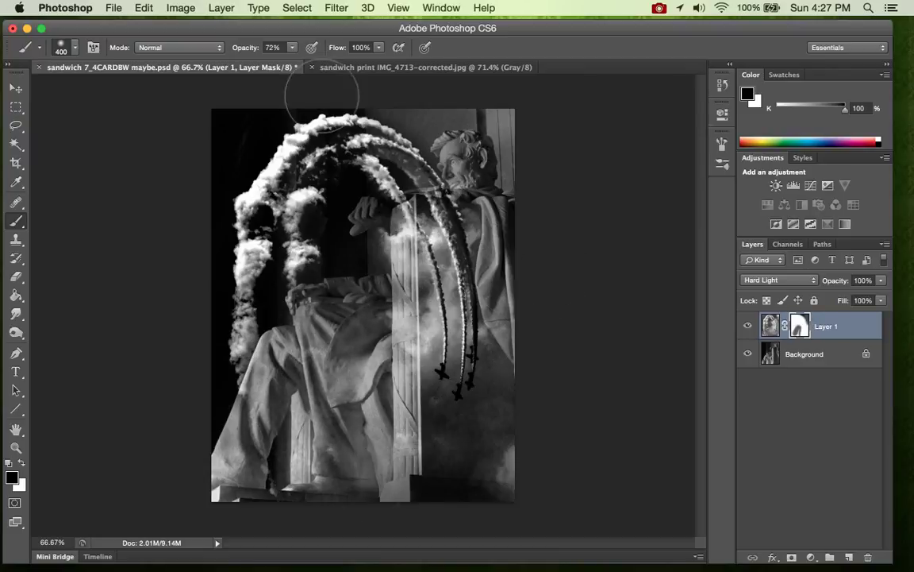
pyautogui.click(292, 50)
pyautogui.moveTo(295, 66)
pyautogui.mouseDown()
pyautogui.moveTo(304, 66)
pyautogui.moveTo(243, 64)
pyautogui.moveTo(299, 69)
pyautogui.mouseUp()
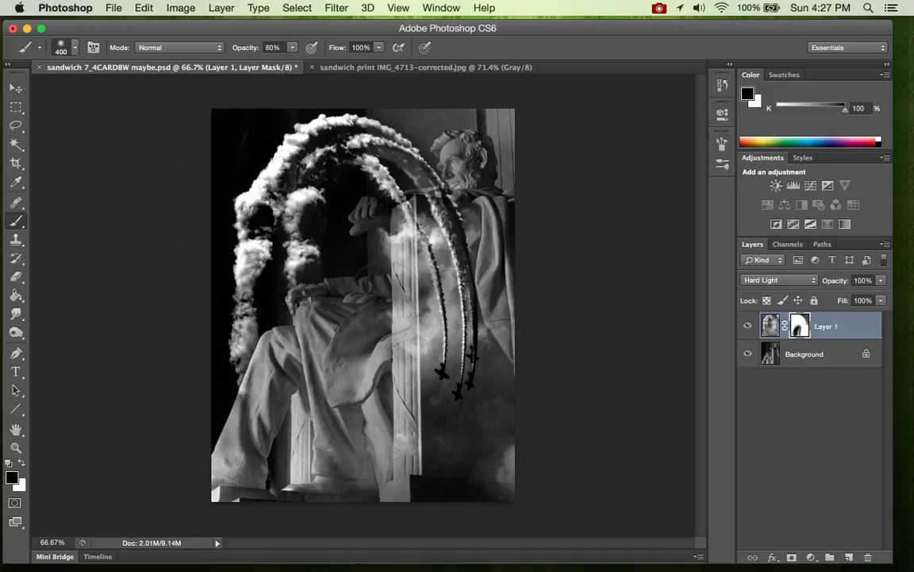
pyautogui.moveTo(334, 379); pyautogui.dragTo(349, 227)
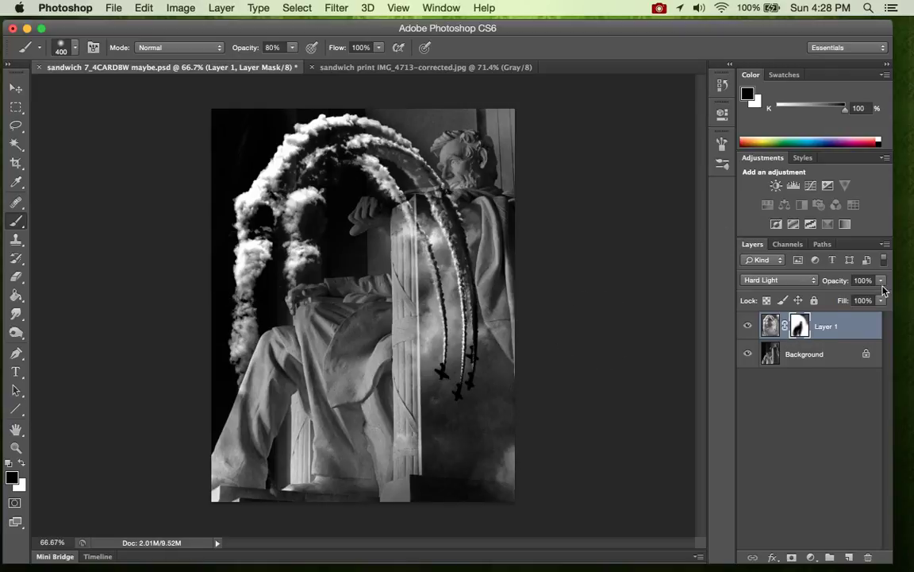
# - Lower the opacity of Layer 1 slightly and deselect the layer
pyautogui.moveTo(881, 287); pyautogui.dragTo(884, 299)
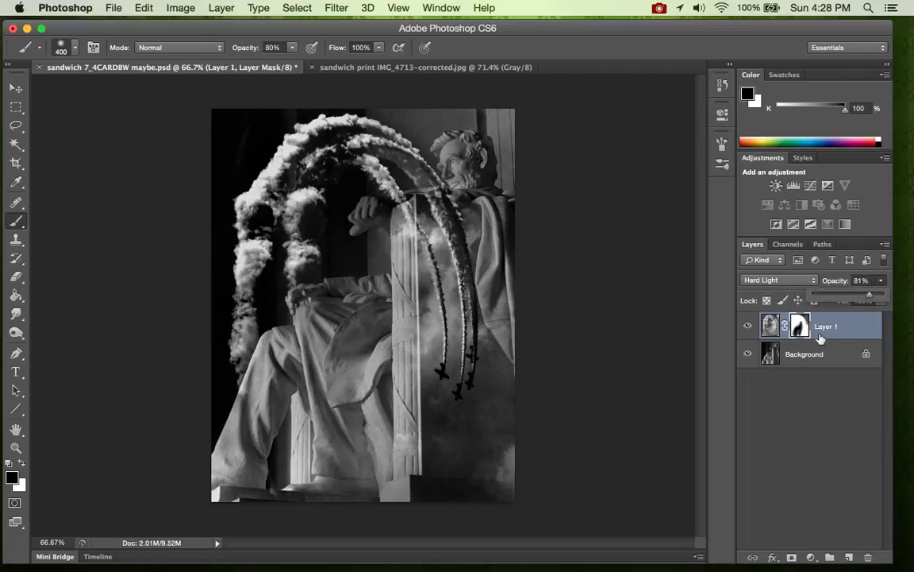
pyautogui.moveTo(870, 298)
pyautogui.mouseDown()
pyautogui.moveTo(832, 300)
pyautogui.moveTo(874, 299)
pyautogui.mouseUp()
pyautogui.keyDown('super'); pyautogui.click(868, 329); pyautogui.keyUp('super')
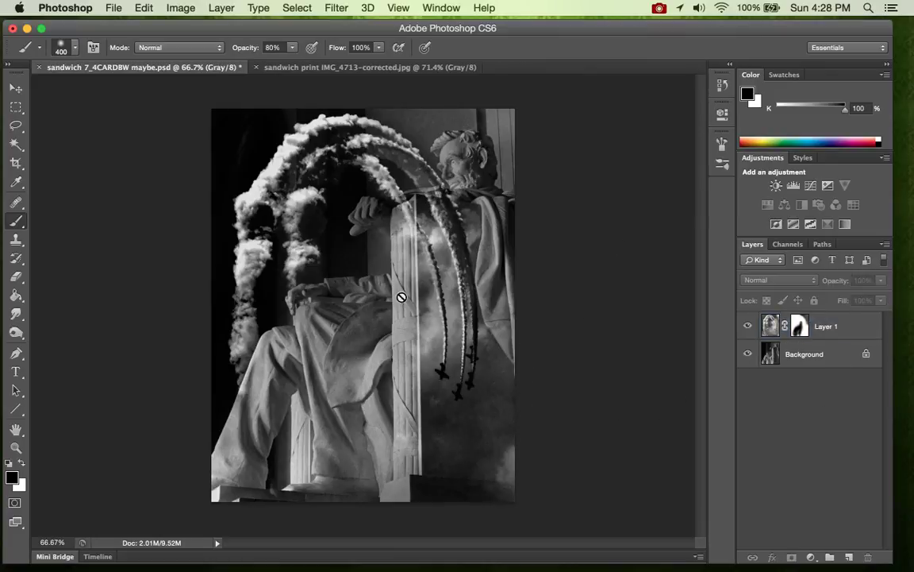